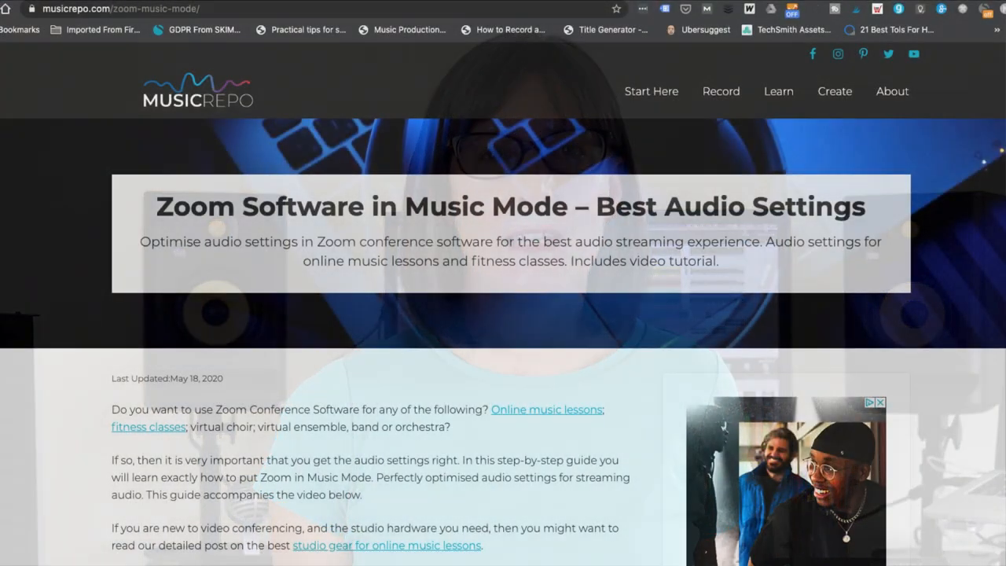
pyautogui.scroll(-5, 623, 560)
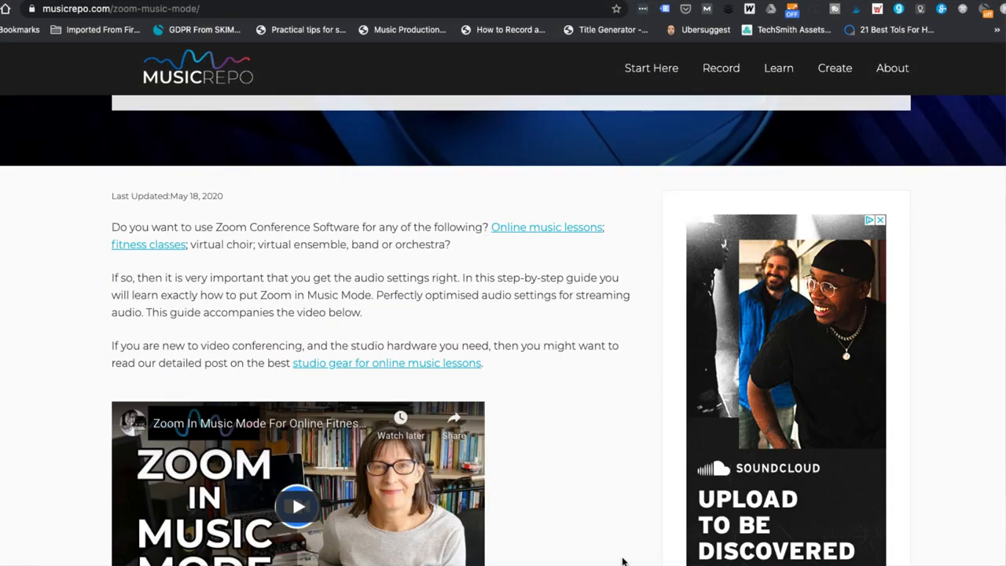
pyautogui.scroll(-1, 623, 560)
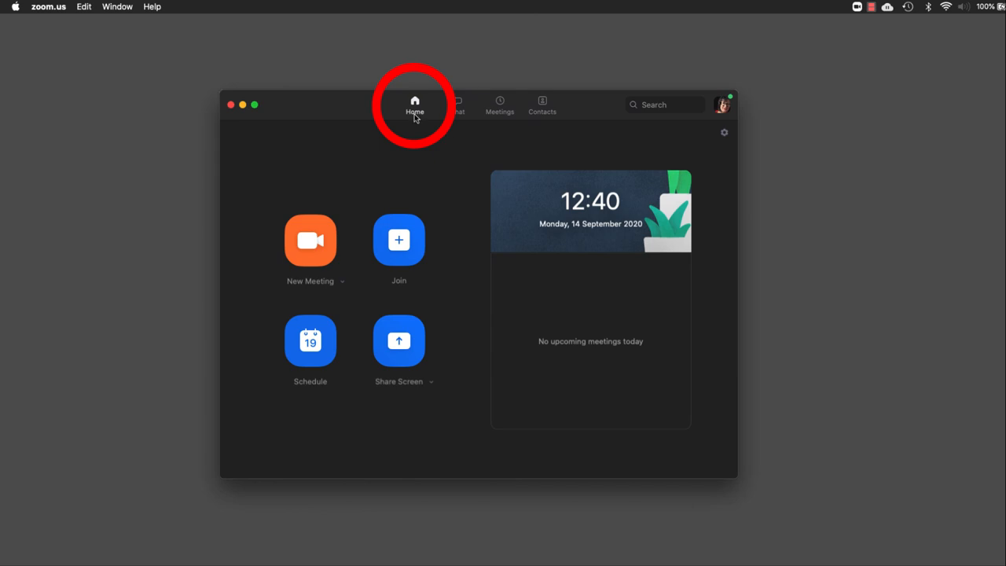
# Show the Audio page of Zoom's Settings with speaker and microphone options.
pyautogui.click(724, 134)
pyautogui.click(276, 183)
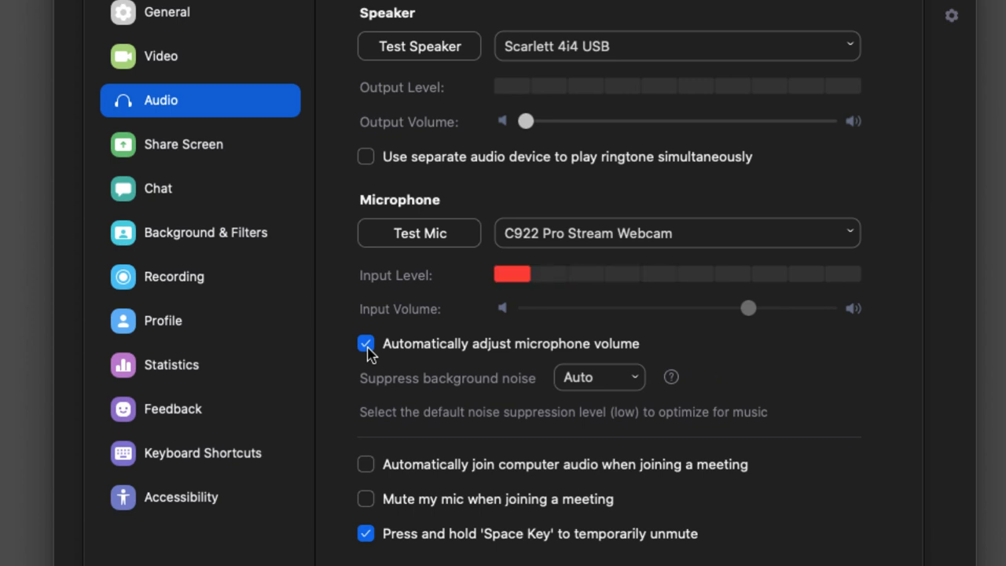
# Turn off automatic microphone volume adjustment and set the input volume manually.
pyautogui.click(367, 343)
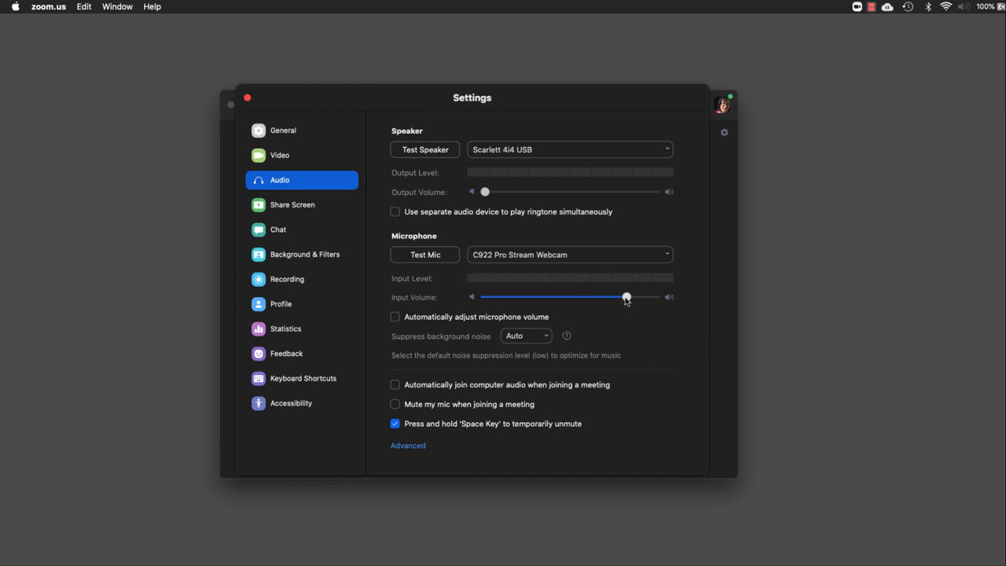
pyautogui.moveTo(627, 298)
pyautogui.mouseDown()
pyautogui.moveTo(607, 298)
pyautogui.moveTo(621, 298)
pyautogui.mouseUp()
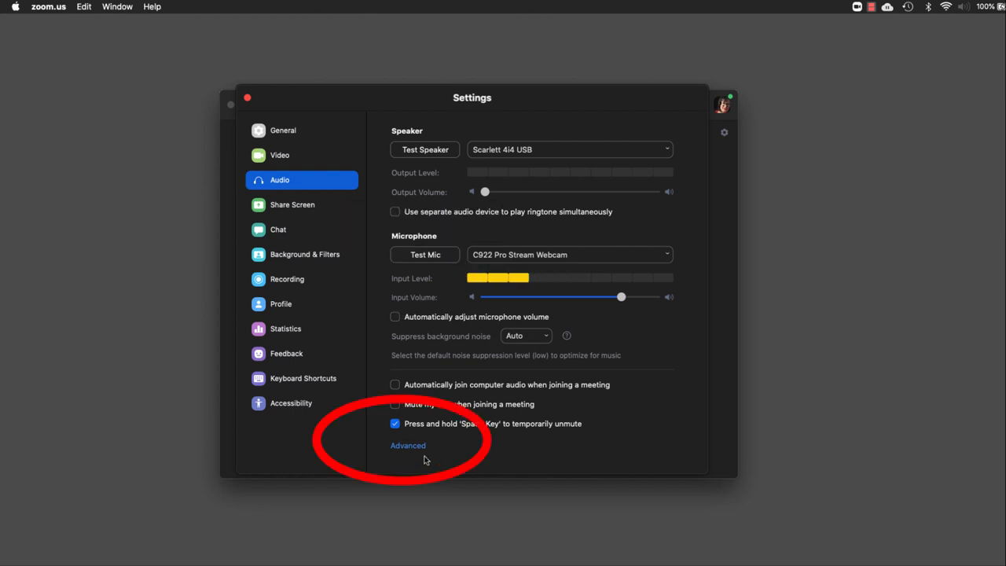
# In Advanced audio, tick 'Show in-meeting option to Enable Original Sound from microphone'.
pyautogui.click(409, 446)
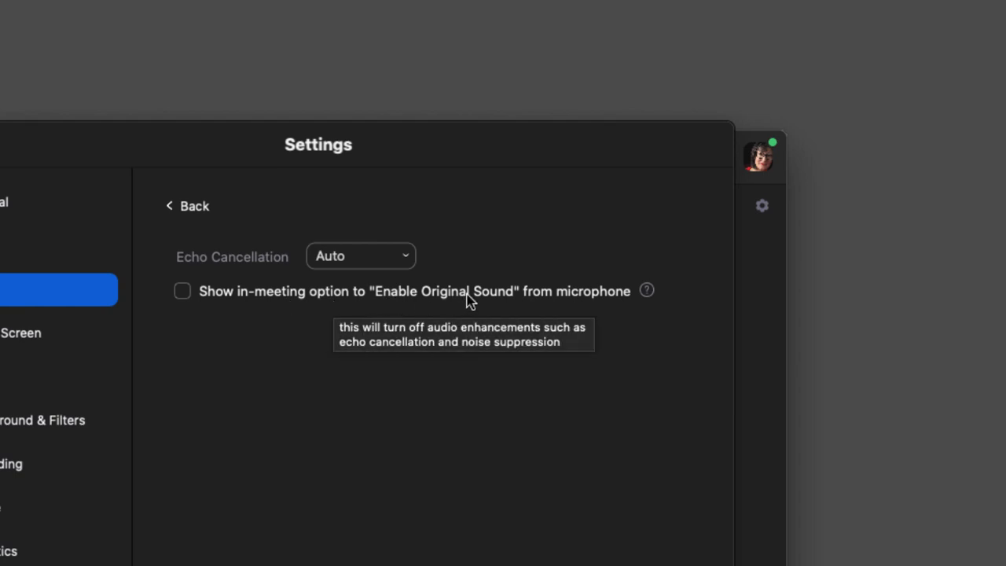
pyautogui.moveTo(647, 290)
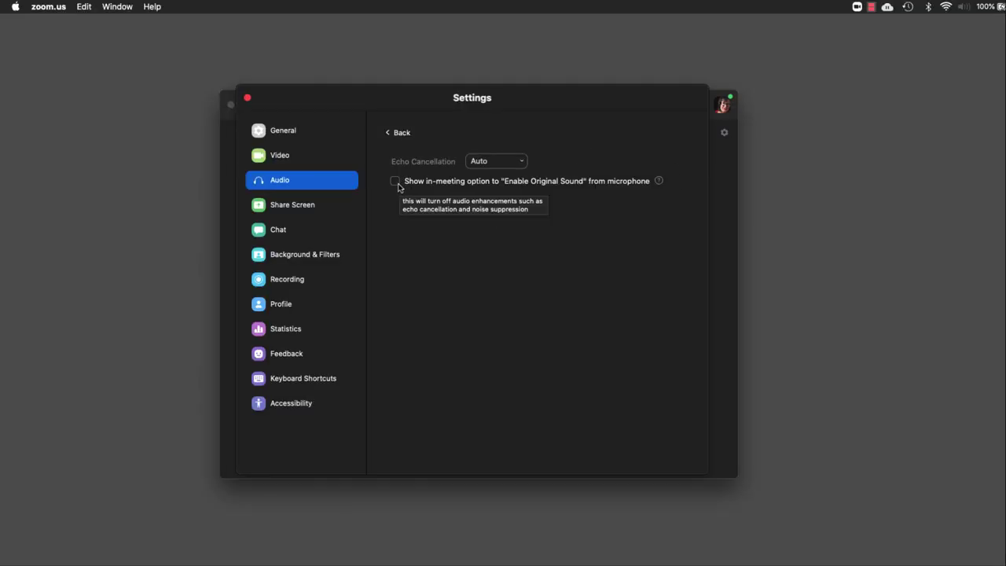
pyautogui.click(181, 291)
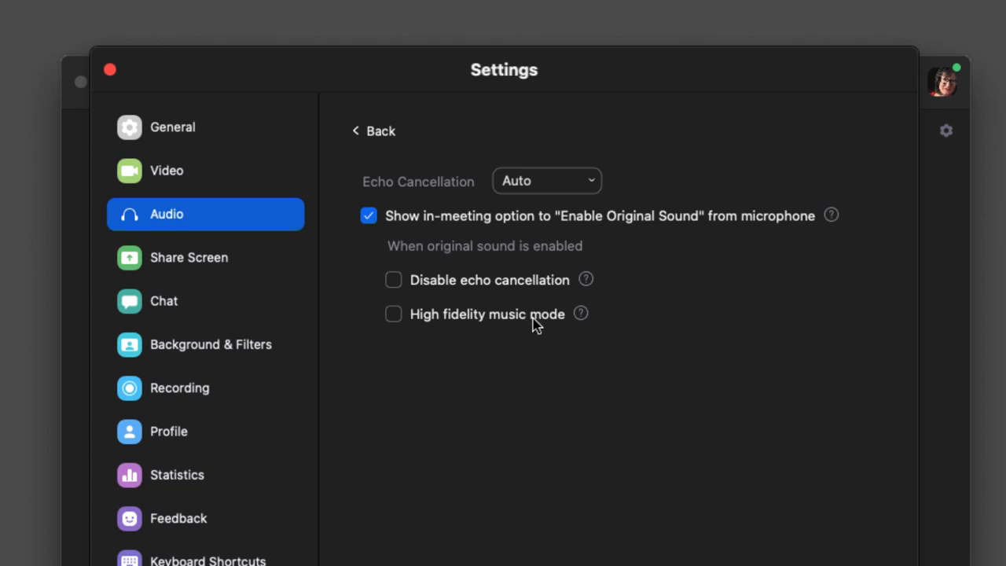
# Tick High fidelity music mode and Disable echo cancellation for original sound.
pyautogui.click(394, 315)
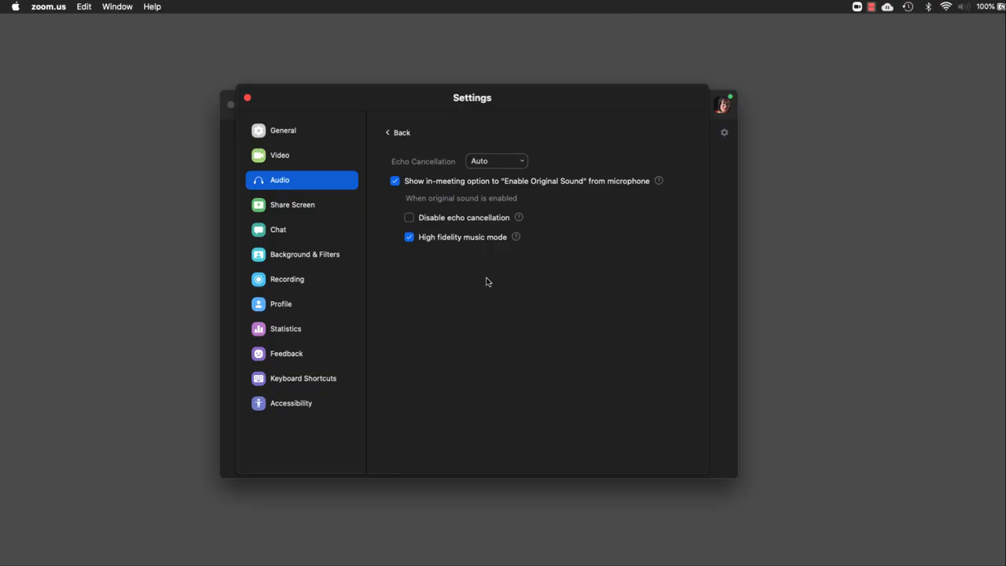
pyautogui.click(408, 219)
# Close Settings, start a new meeting and turn on original sound for it.
pyautogui.press('super+w')
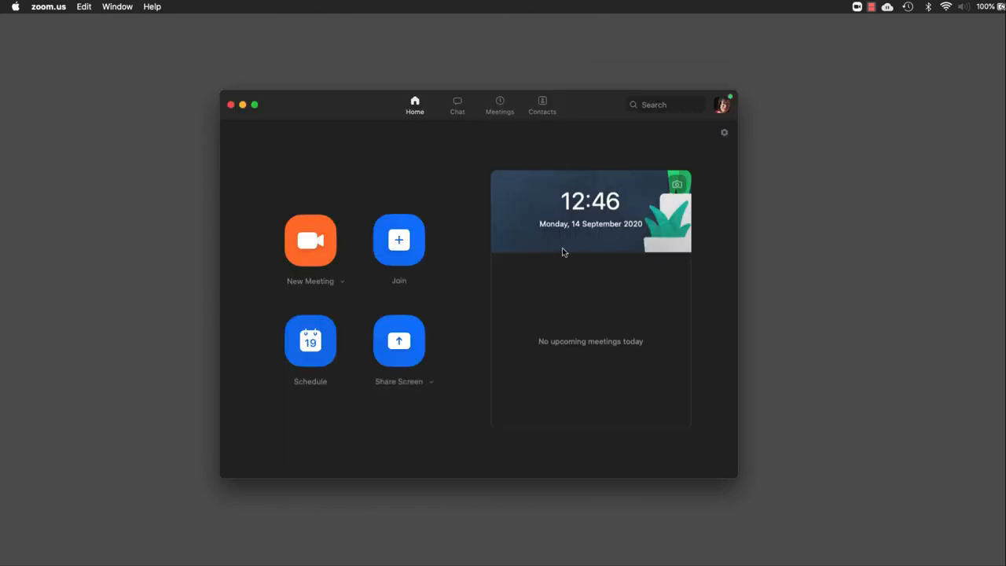
pyautogui.click(311, 239)
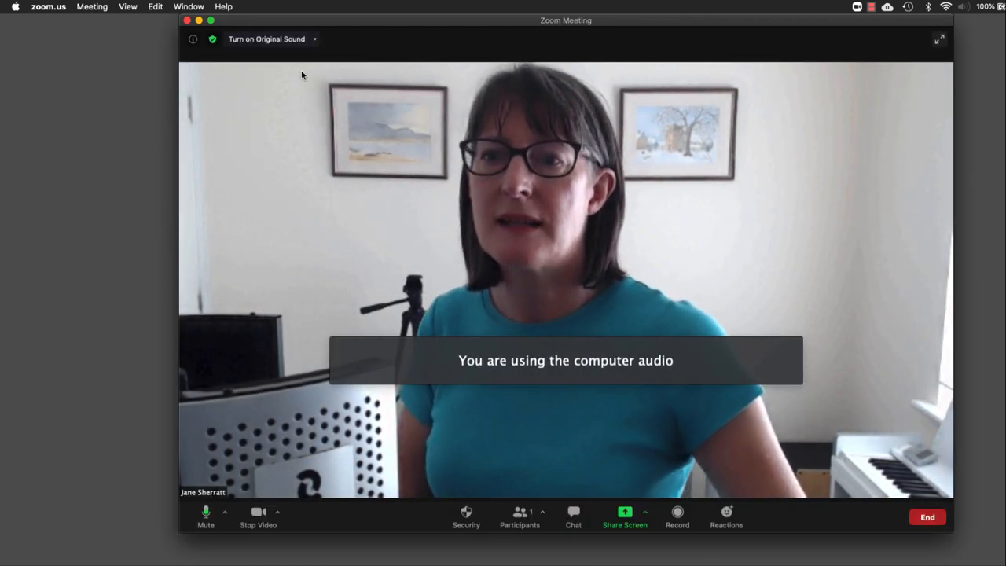
pyautogui.click(259, 41)
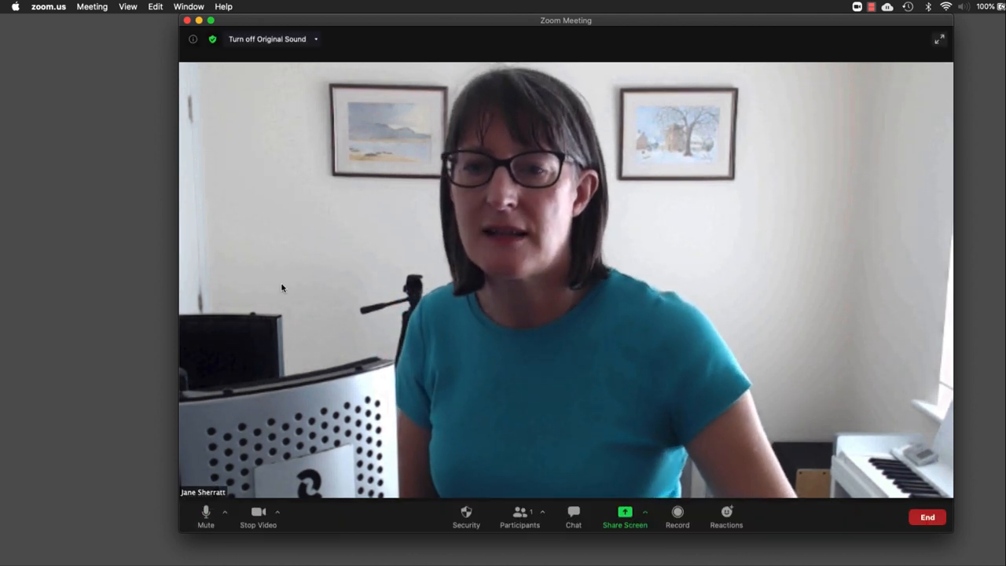
# From the meeting, review the advanced original sound audio options and return to the meeting.
pyautogui.press('super+Tab')
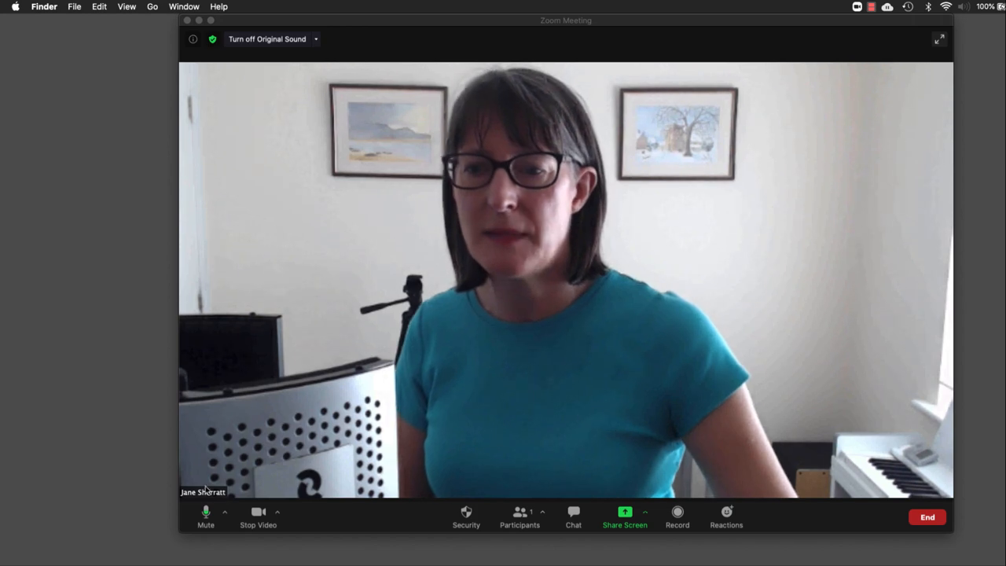
pyautogui.click(225, 512)
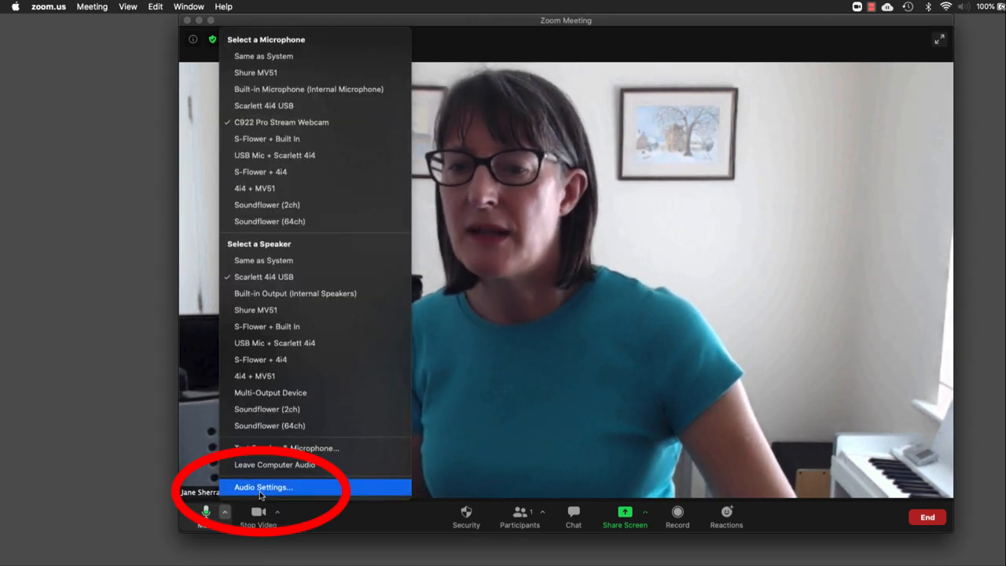
pyautogui.click(260, 488)
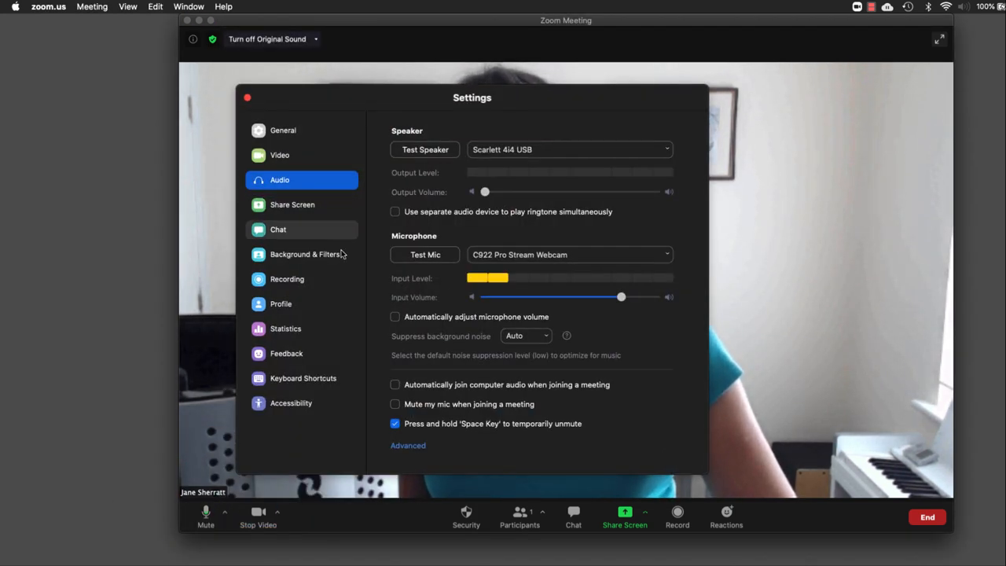
pyautogui.click(408, 445)
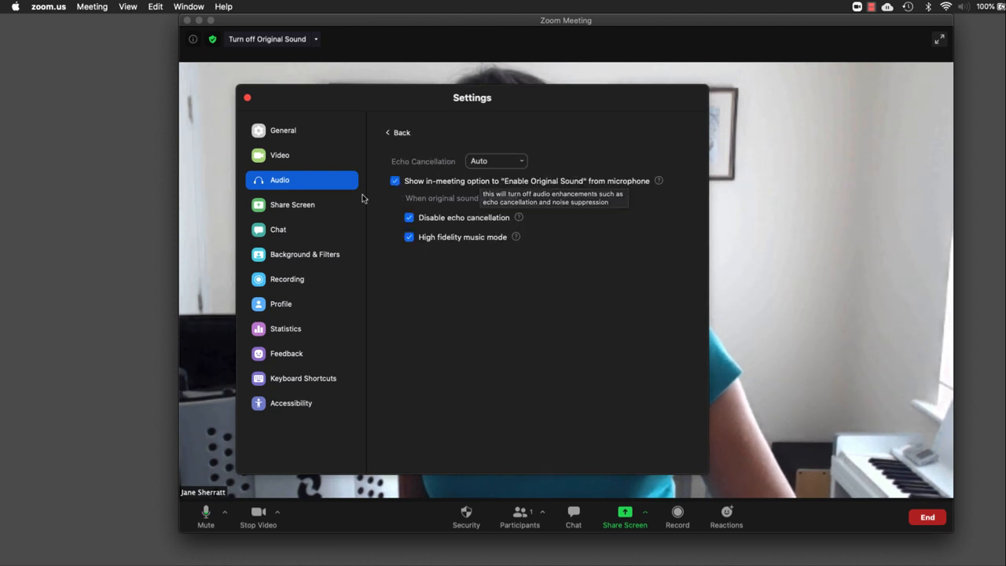
pyautogui.click(249, 99)
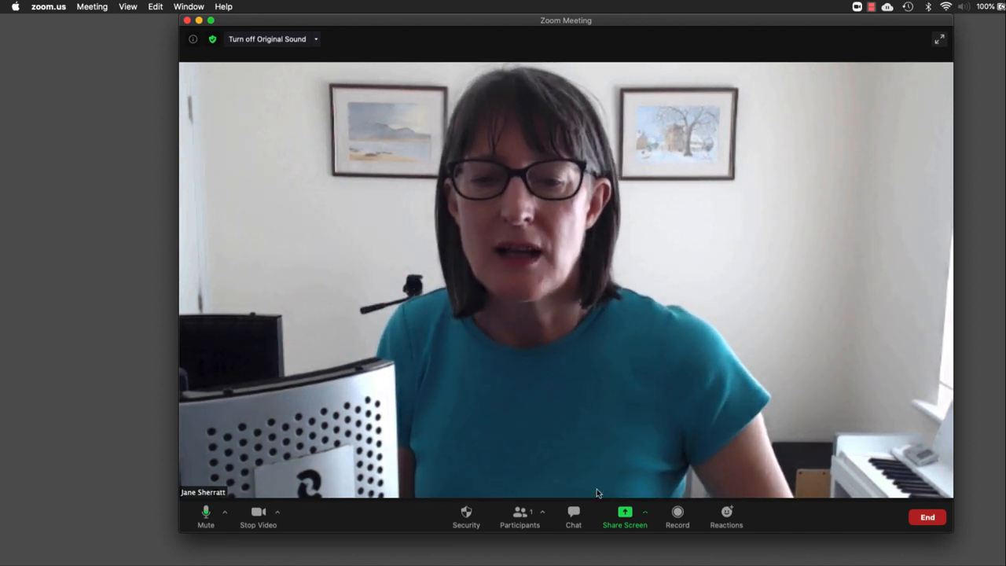
# Bring up the Share Screen picker and tick Share computer sound.
pyautogui.click(626, 520)
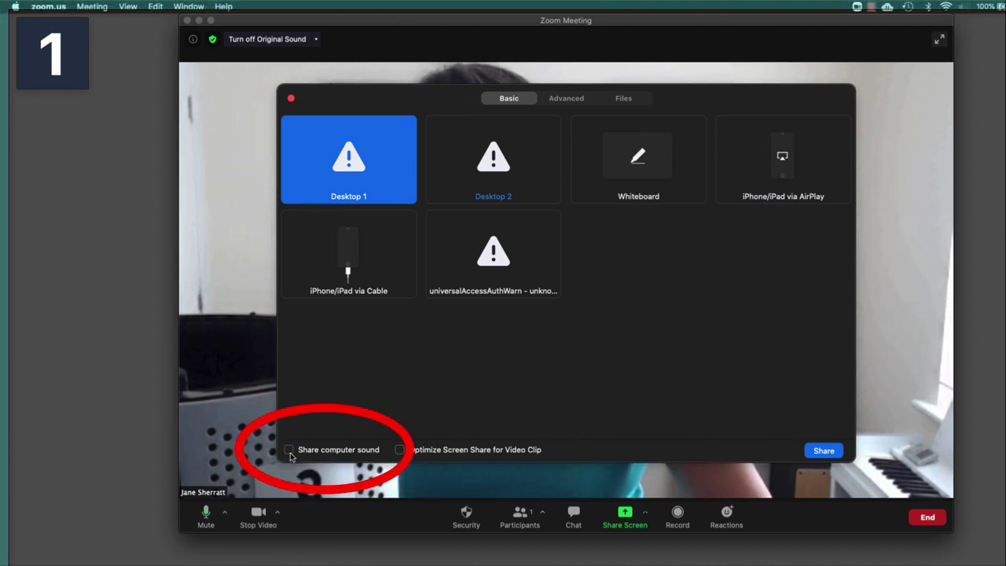
pyautogui.click(289, 449)
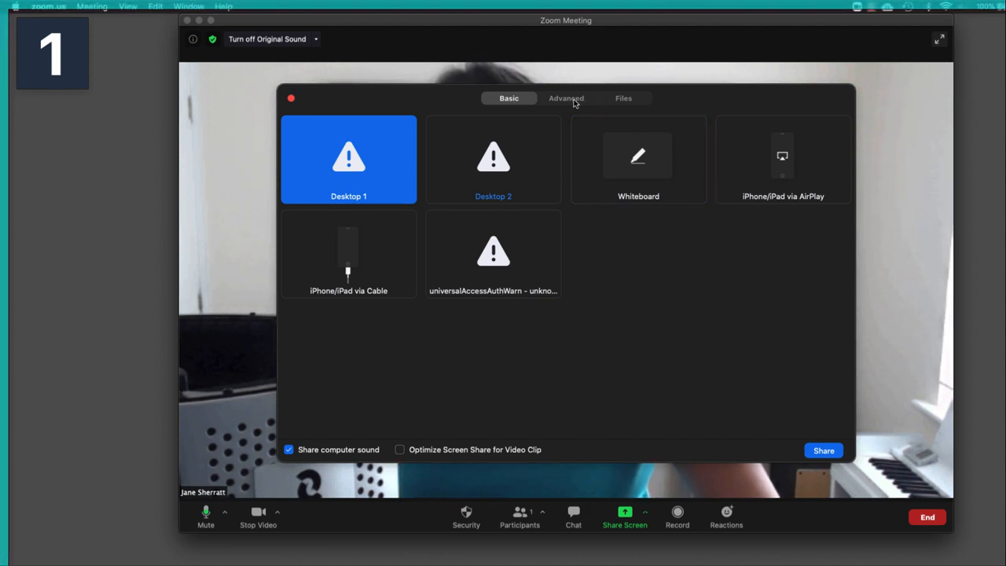
# Share Music or Computer Sound Only from the Advanced sharing options.
pyautogui.click(572, 103)
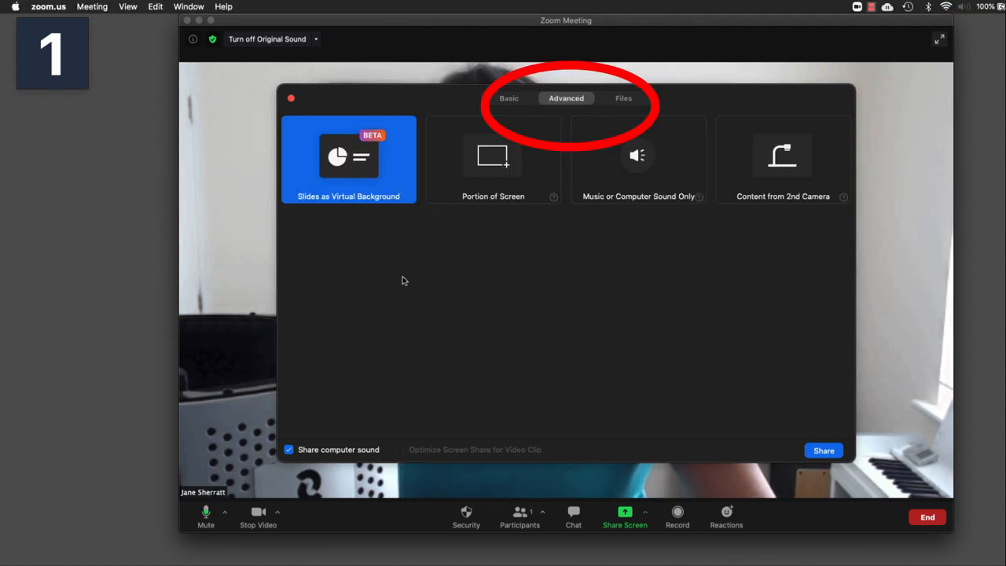
pyautogui.click(636, 157)
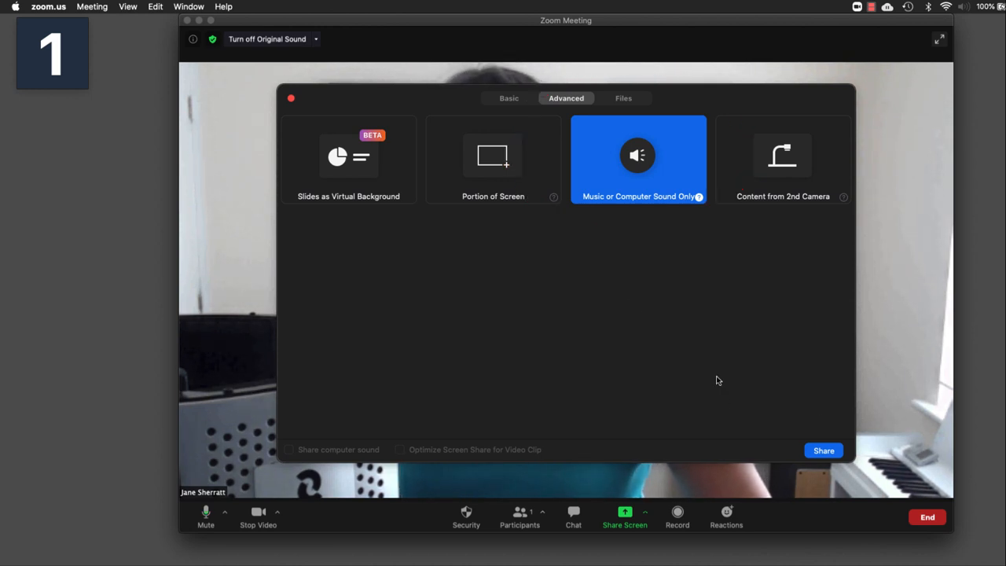
pyautogui.click(824, 450)
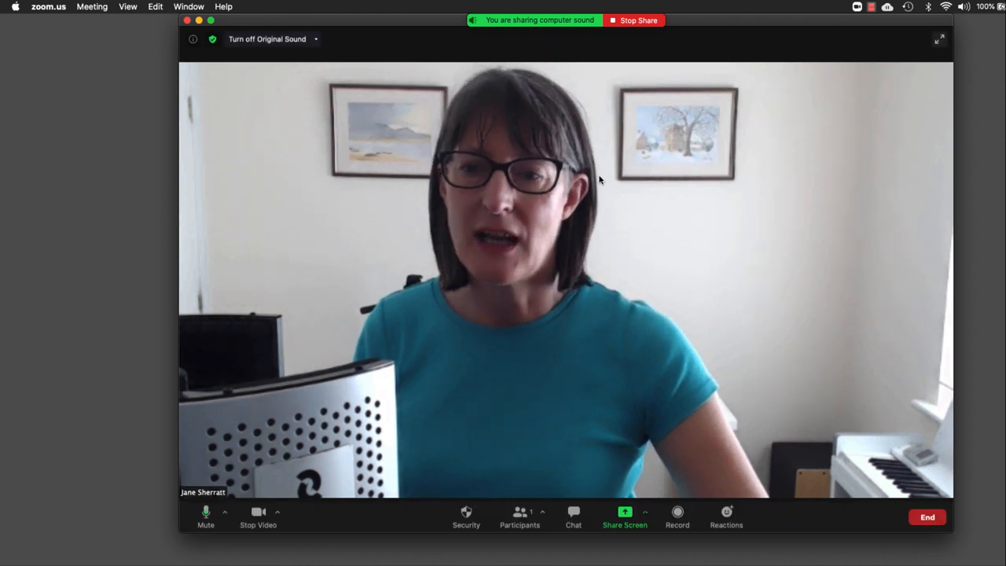
# Bring up the End Meeting for All / Leave Meeting choices, then dismiss them.
pyautogui.click(188, 21)
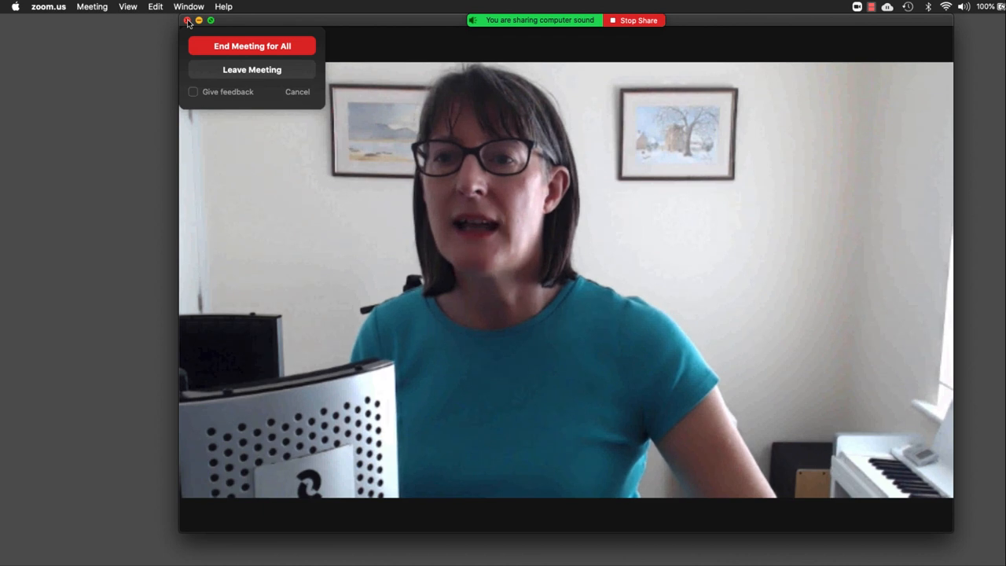
pyautogui.click(233, 46)
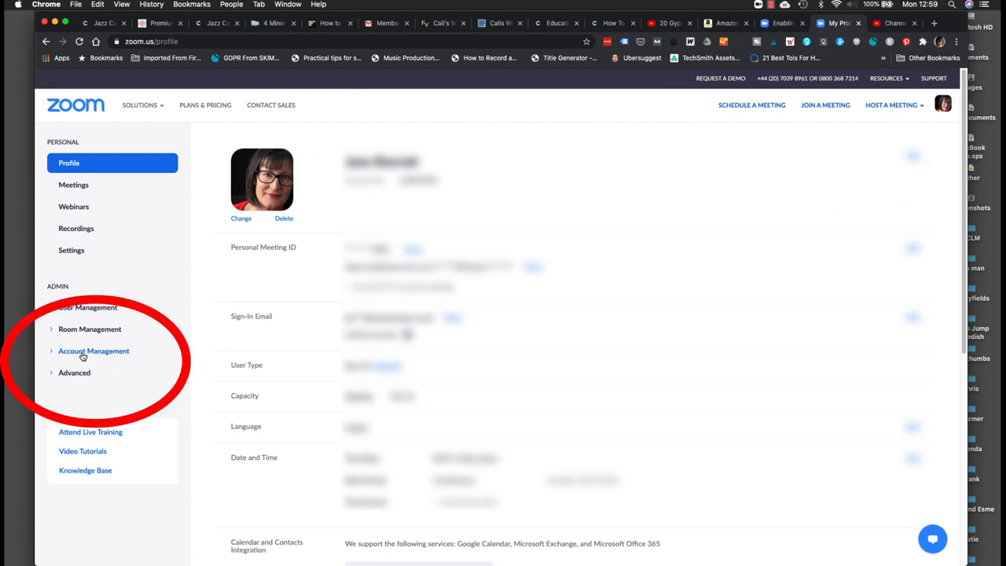
# Expand Account Management in the Zoom web portal and go to Account Settings.
pyautogui.click(83, 353)
pyautogui.click(84, 394)
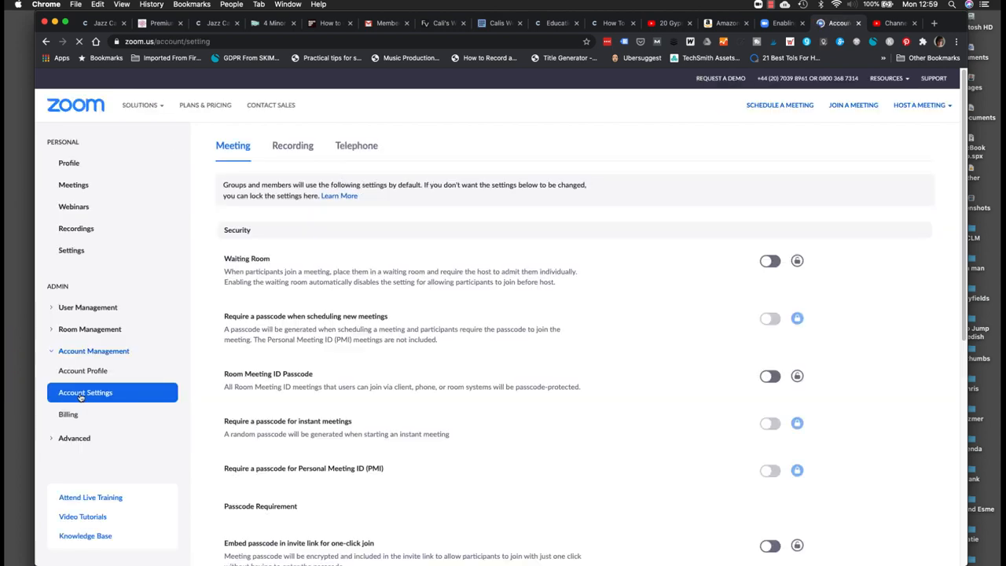
pyautogui.scroll(-5, 586, 325)
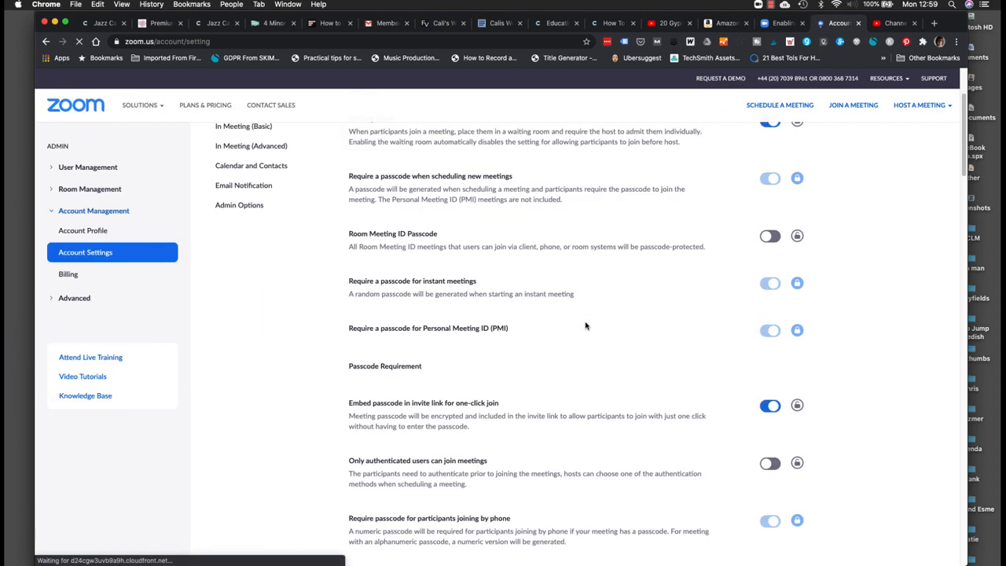
pyautogui.scroll(-5, 585, 324)
pyautogui.scroll(-3, 585, 325)
pyautogui.scroll(-5, 586, 325)
pyautogui.scroll(-4, 586, 324)
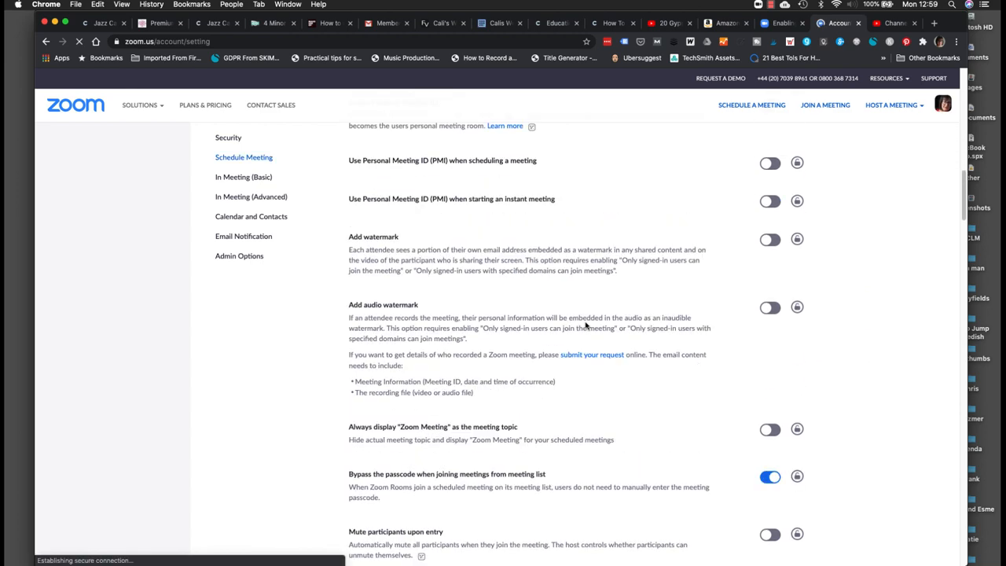
pyautogui.scroll(-2, 585, 325)
pyautogui.scroll(8, 586, 325)
pyautogui.scroll(8, 585, 325)
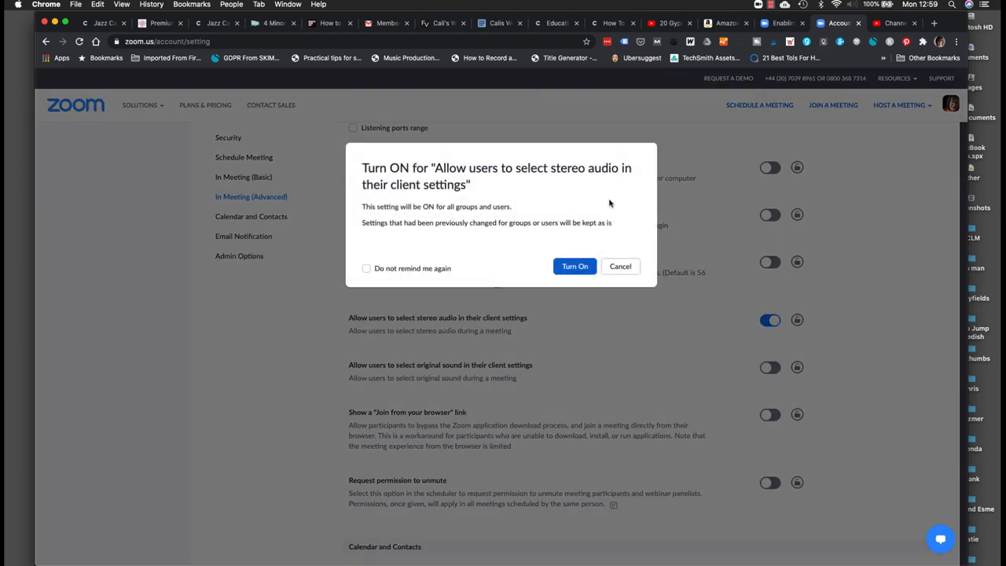
# Confirm stereo audio for users and allow them to select original sound in the web portal.
pyautogui.click(569, 268)
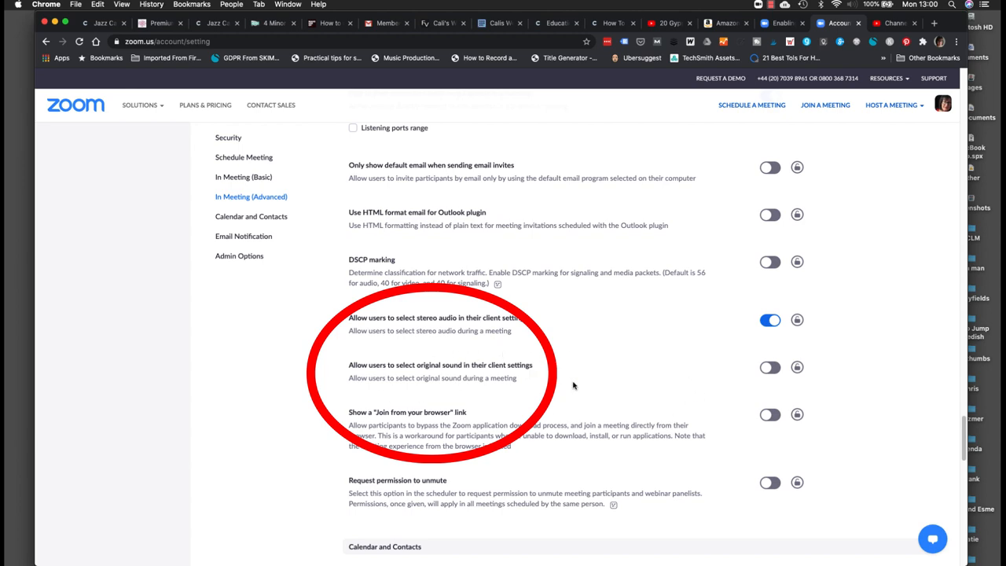
pyautogui.click(770, 367)
pyautogui.click(571, 267)
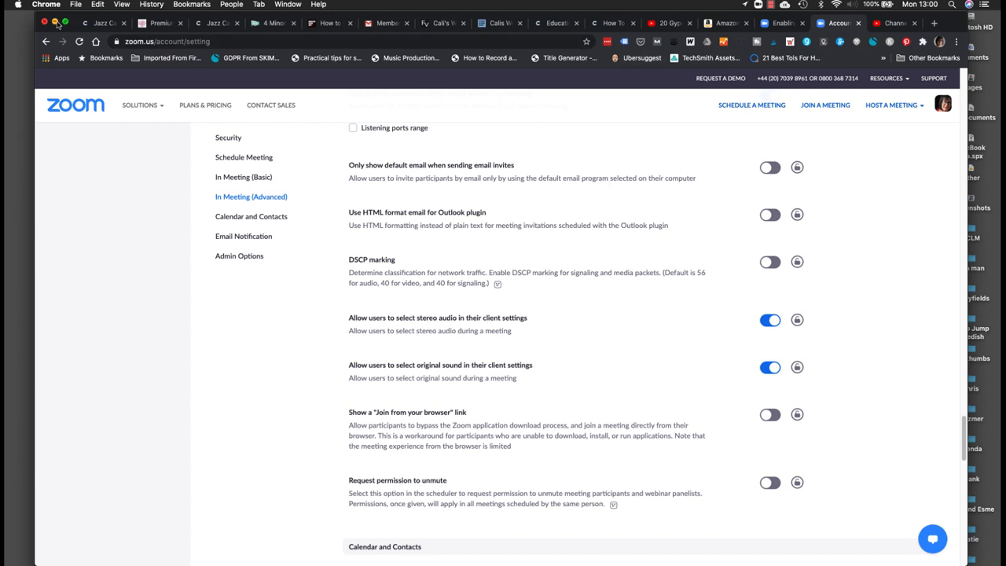
# Quit Chrome and bring the Zoom desktop app to the front.
pyautogui.press('super+q')
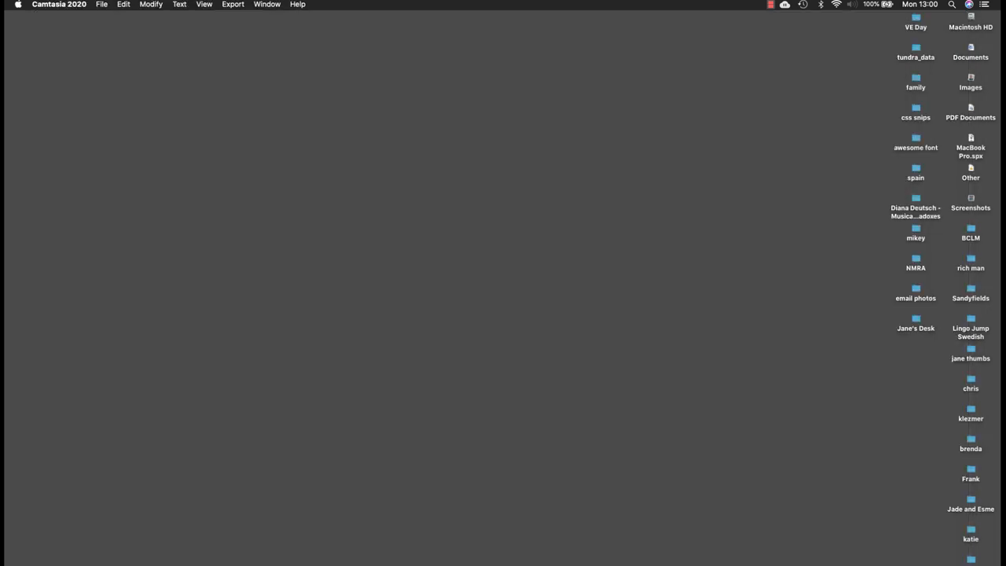
pyautogui.click(641, 563)
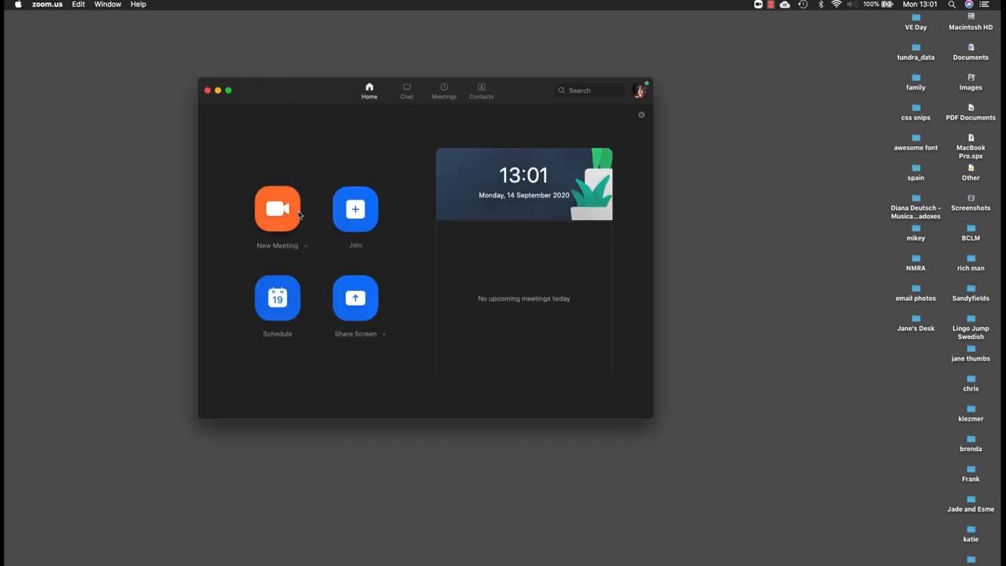
# Enable 'Use stereo audio' under the advanced audio settings for original sound.
pyautogui.click(642, 116)
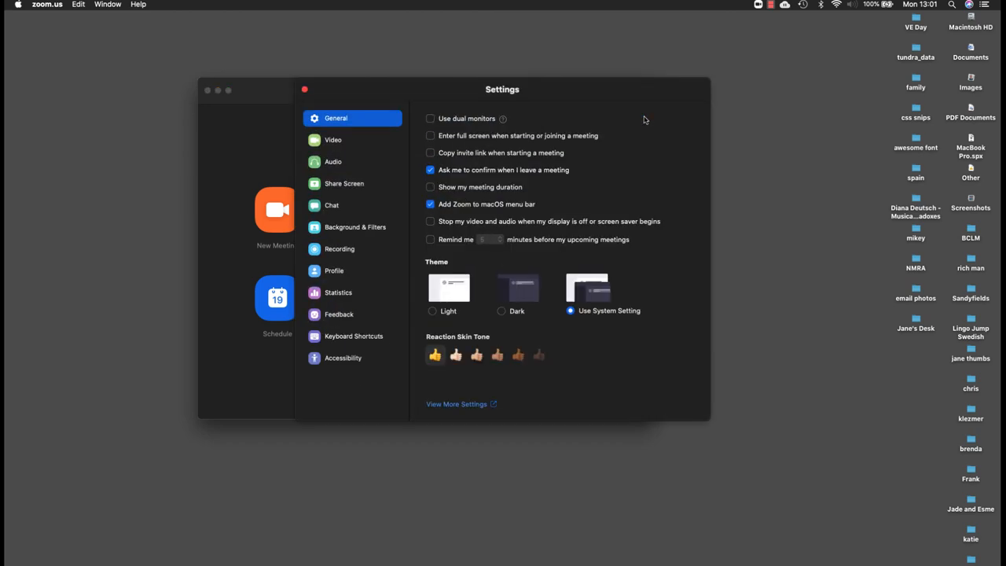
pyautogui.click(331, 162)
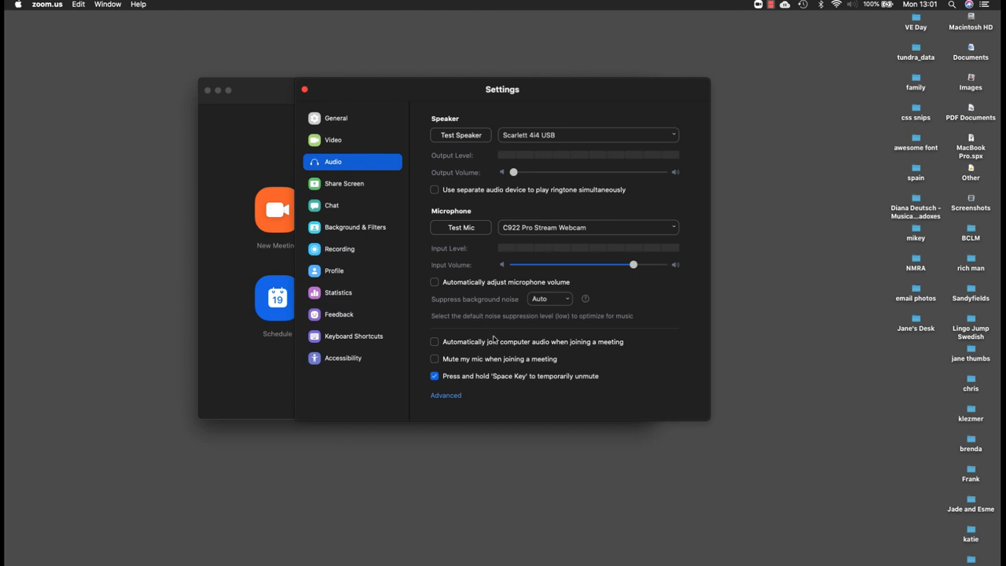
pyautogui.click(445, 395)
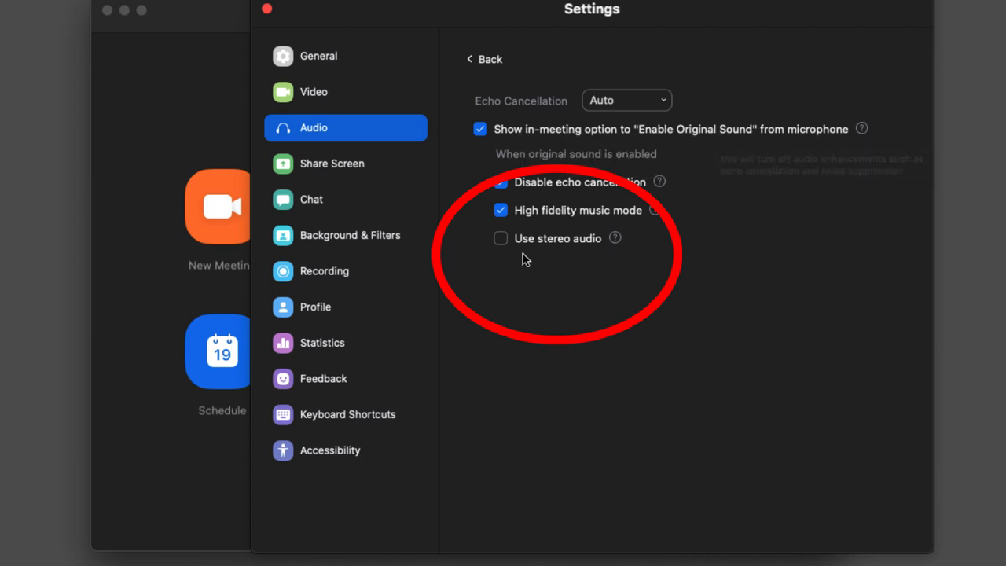
pyautogui.click(503, 240)
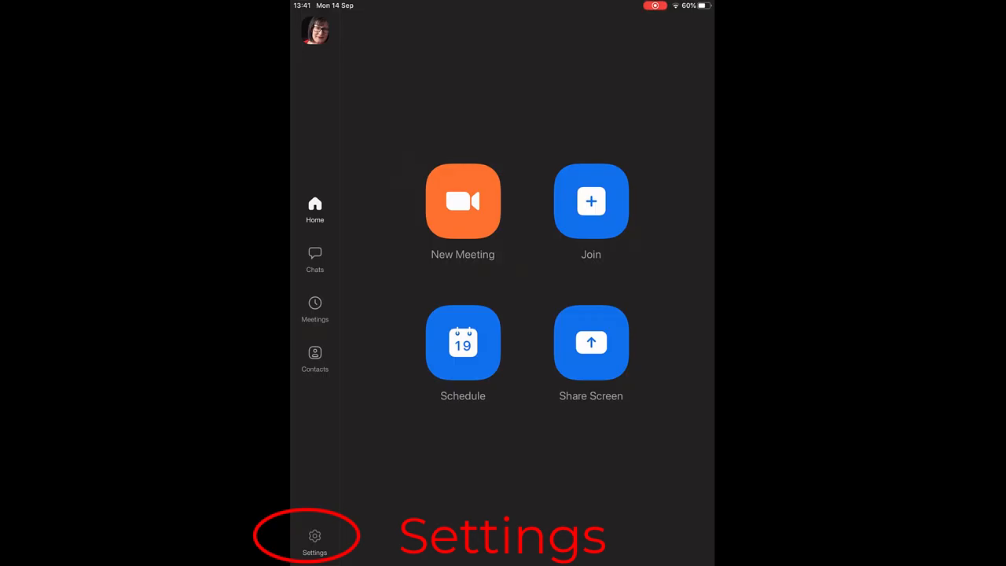
# Review the iPad meeting settings for the Use Original Sound option.
pyautogui.click(315, 535)
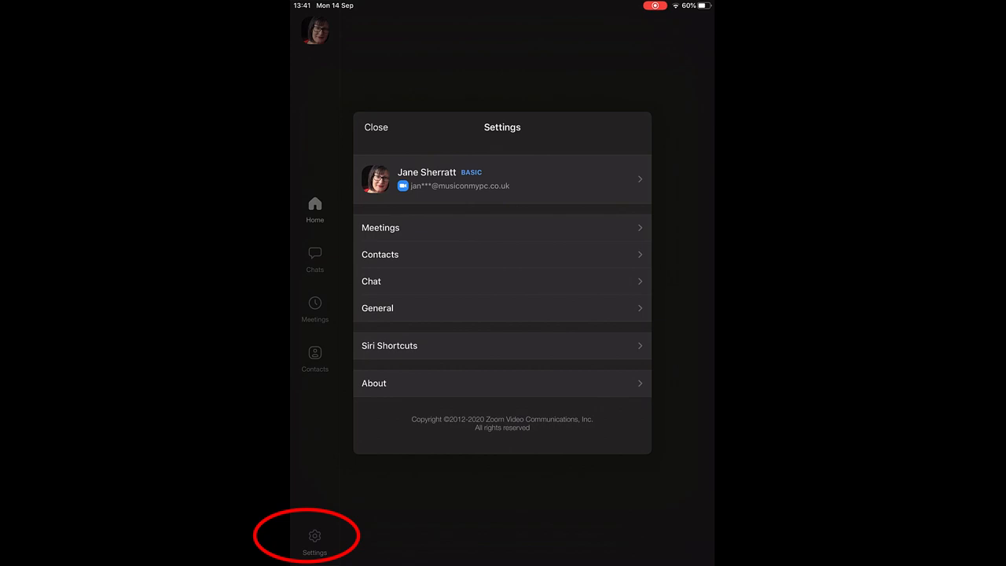
pyautogui.click(381, 227)
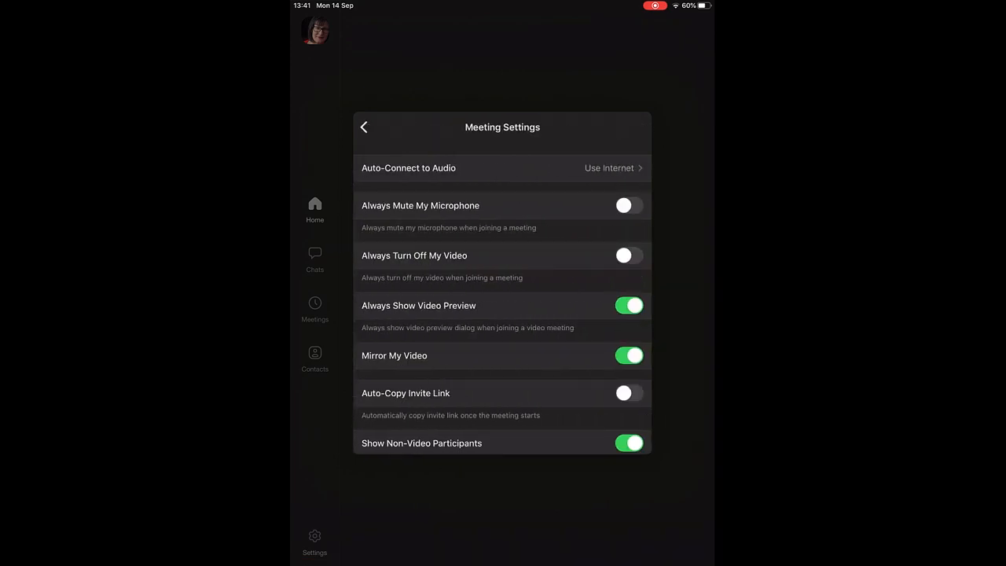
pyautogui.scroll(-3, 503, 315)
pyautogui.scroll(-5, 503, 314)
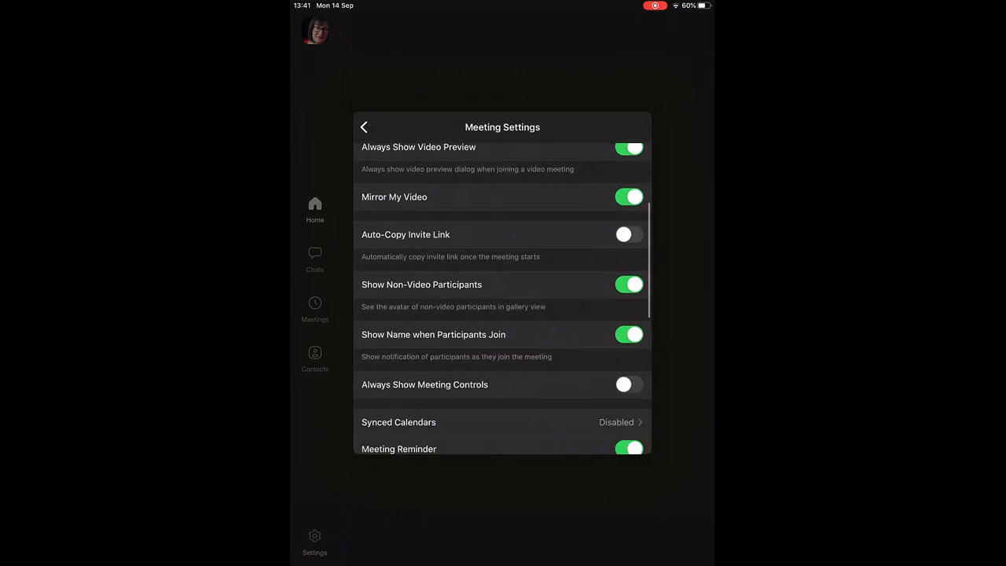
pyautogui.scroll(-1, 503, 314)
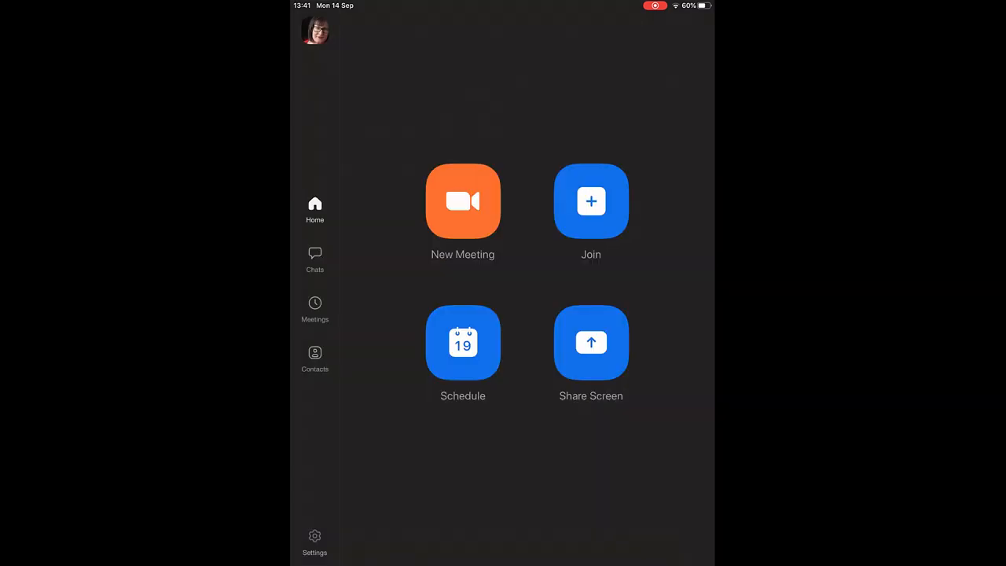
# Start a new meeting from the iPad home screen.
pyautogui.click(463, 201)
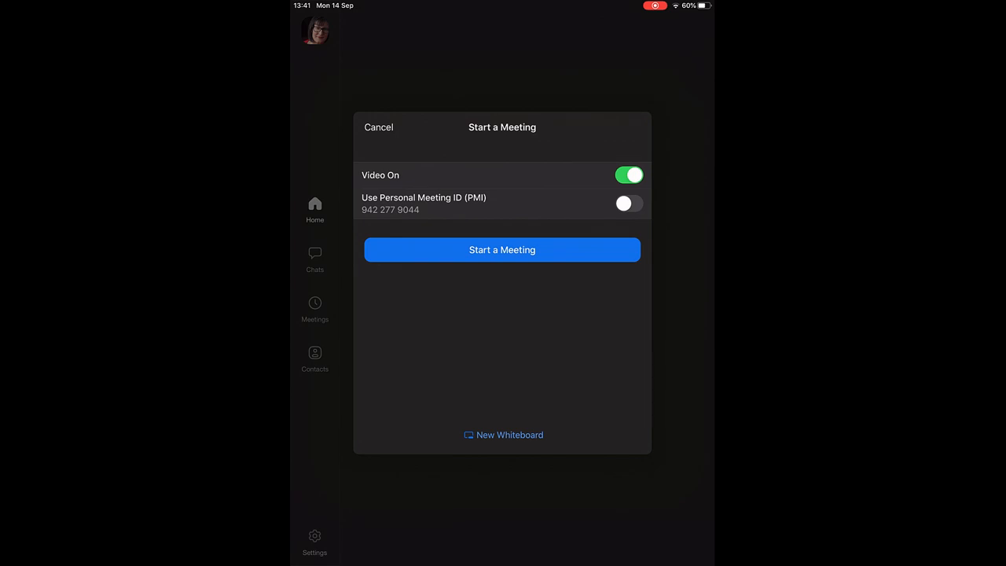
pyautogui.click(502, 249)
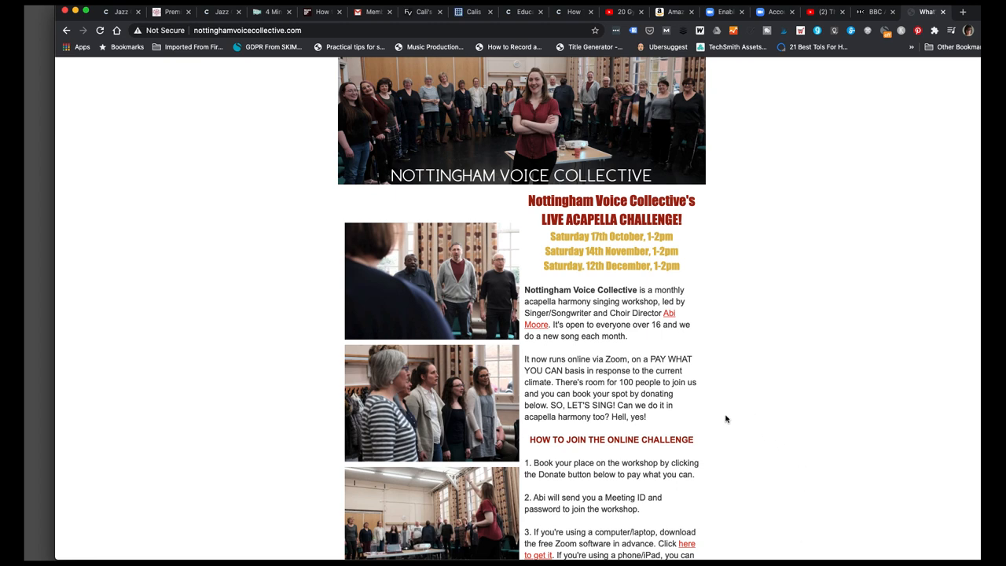
pyautogui.scroll(-3, 726, 419)
pyautogui.scroll(-2, 727, 419)
pyautogui.scroll(-5, 726, 419)
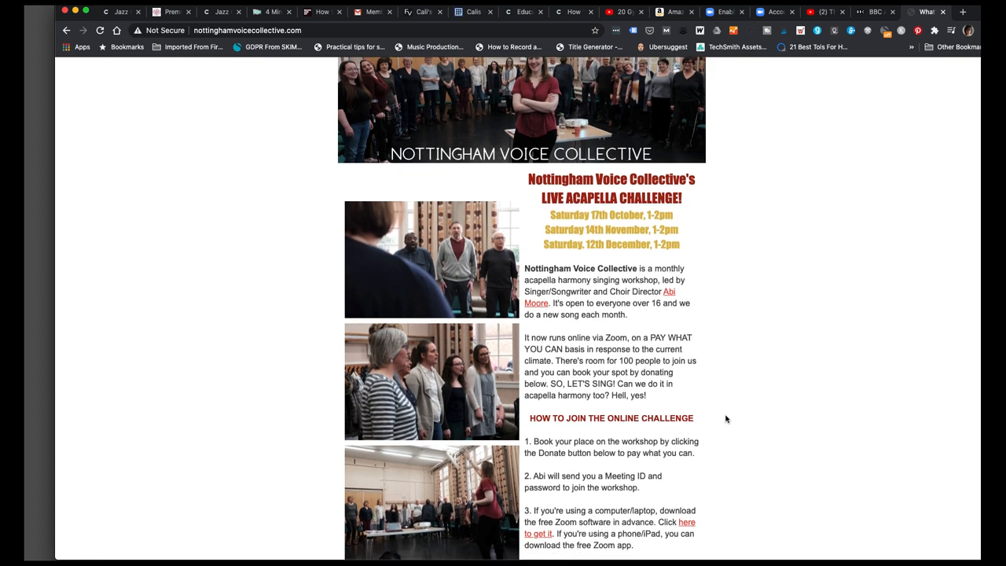
pyautogui.scroll(-4, 726, 419)
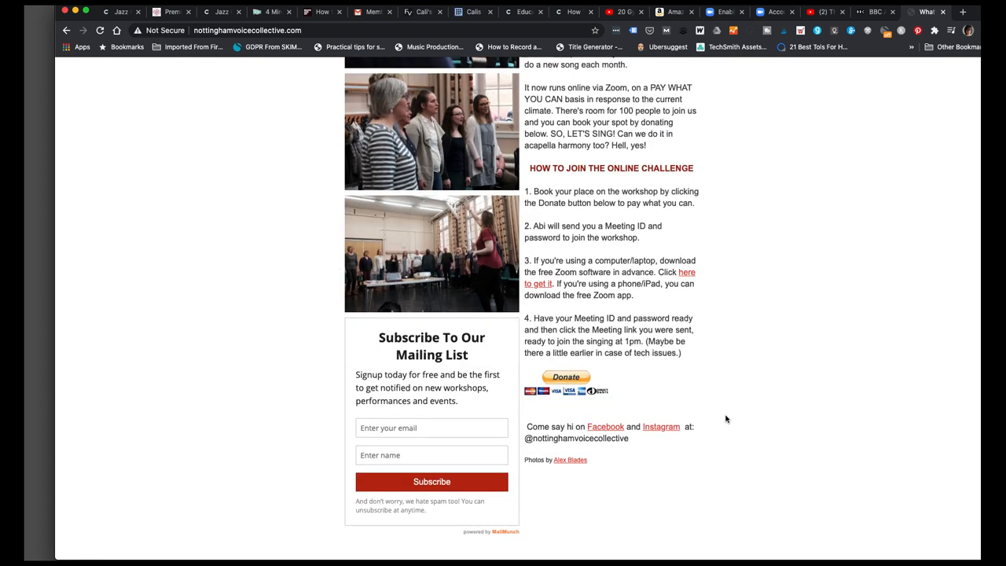